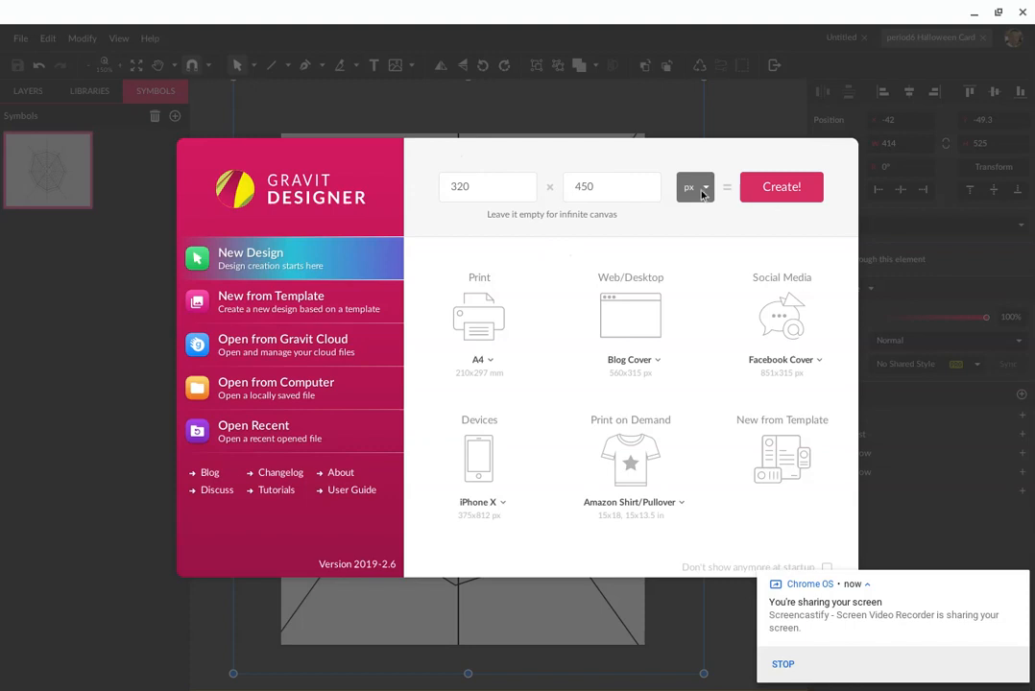
Create the blank 320 × 450 px design from the startup dialog
click(782, 191)
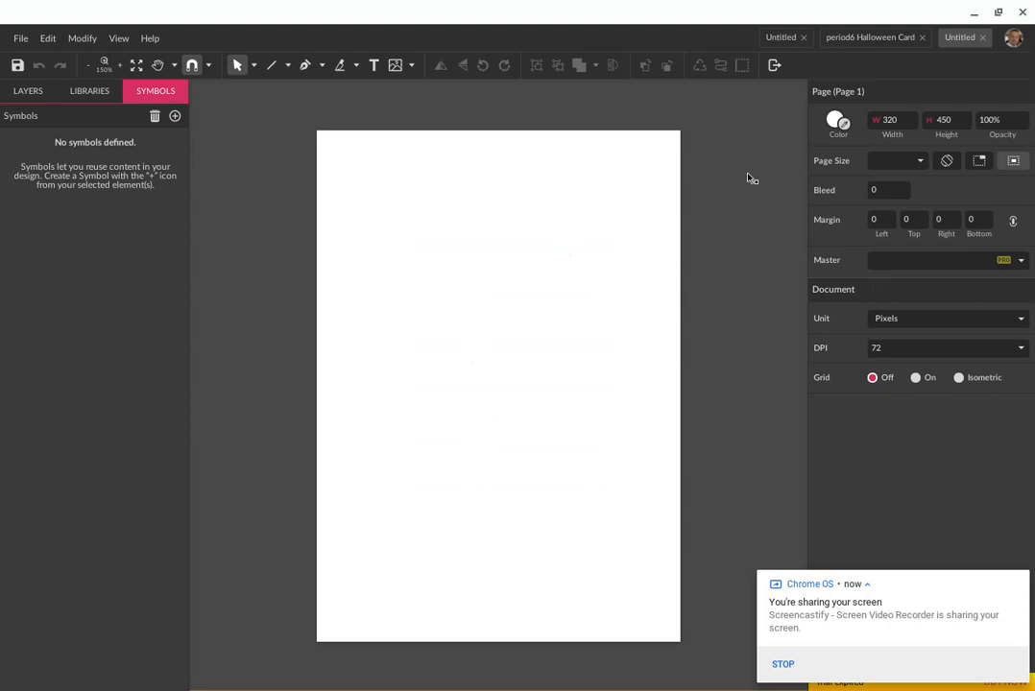
Draw top-left to bottom-right and top-right to bottom-left diagonal lines, forming an X
click(272, 65)
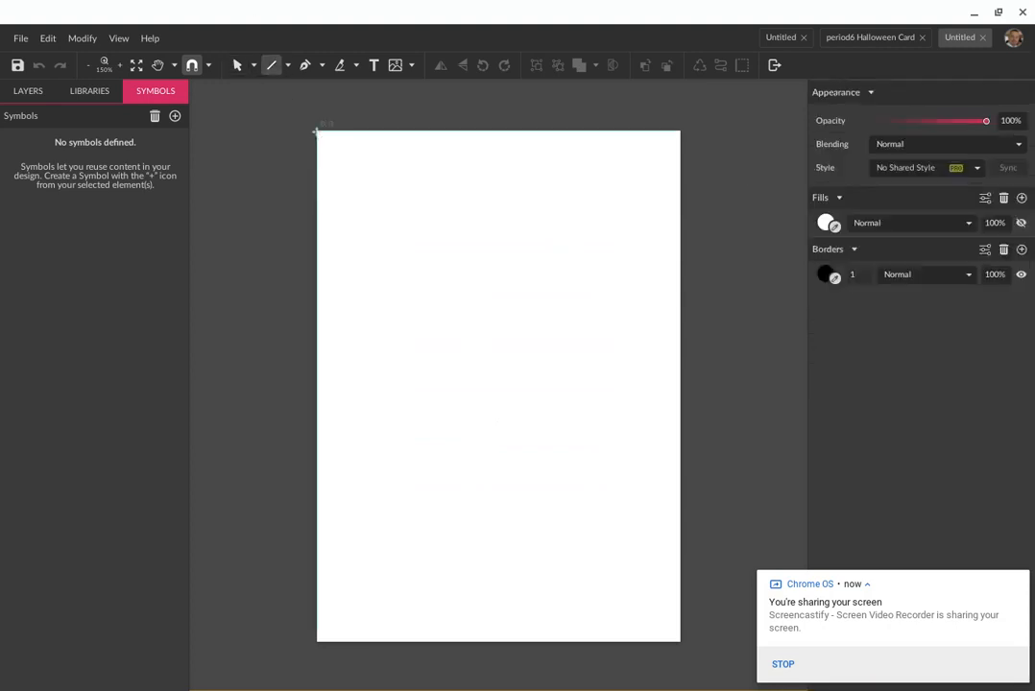
mouse_move(316, 132)
mouse_down()
mouse_move(545, 455)
mouse_move(587, 495)
mouse_move(685, 649)
mouse_up()
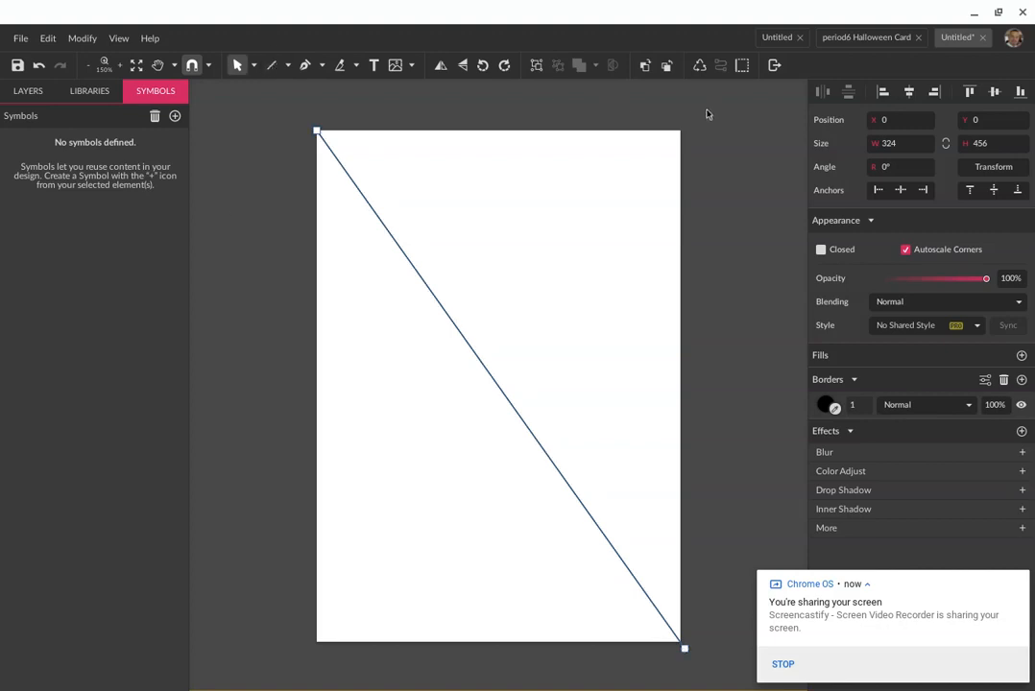
key(l)
drag(681, 129, 309, 652)
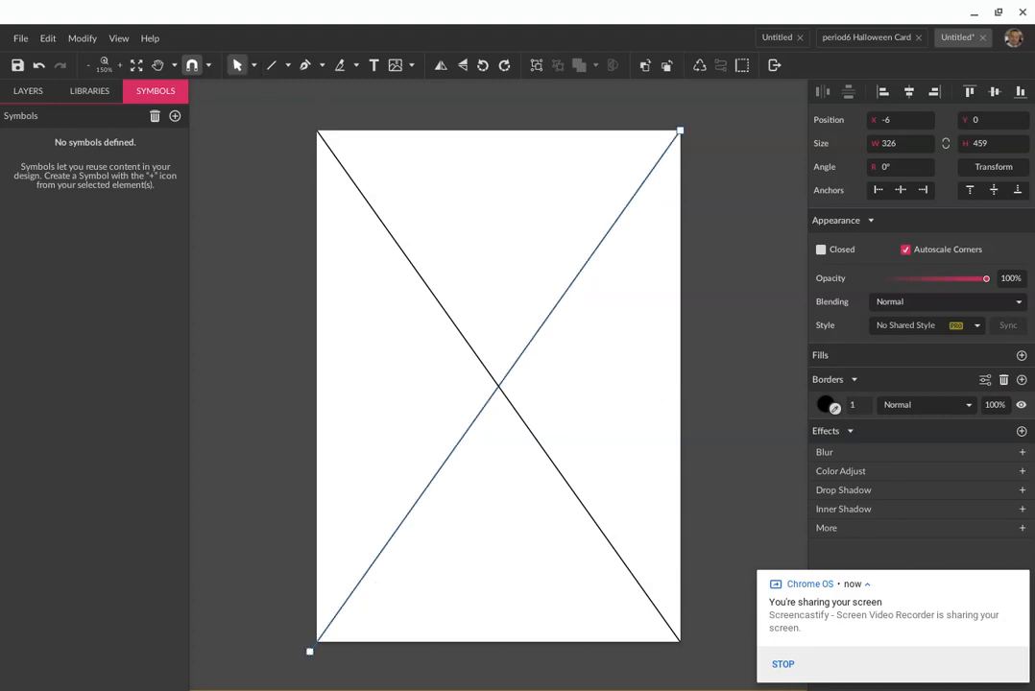
click(274, 67)
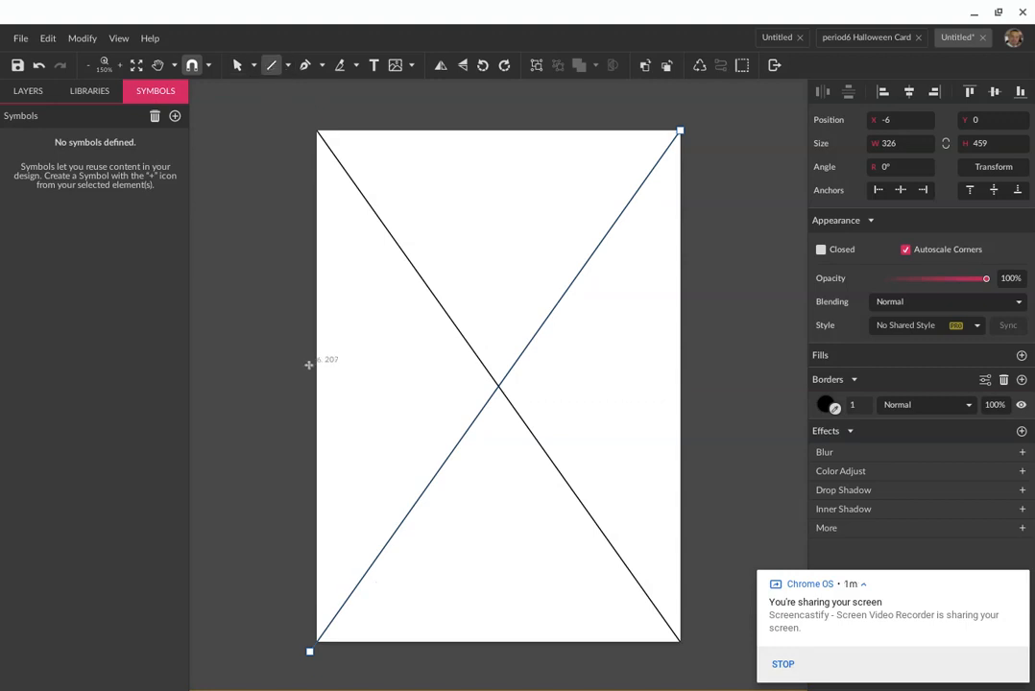
Draw a horizontal line across the page, nudged down onto the X's centre
drag(310, 368, 693, 375)
key(Down)
key(Down)
key(Down)
key(Down)
key(Down)
key(Down)
key(Down)
key(Down)
key(Down)
key(Down)
key(Down)
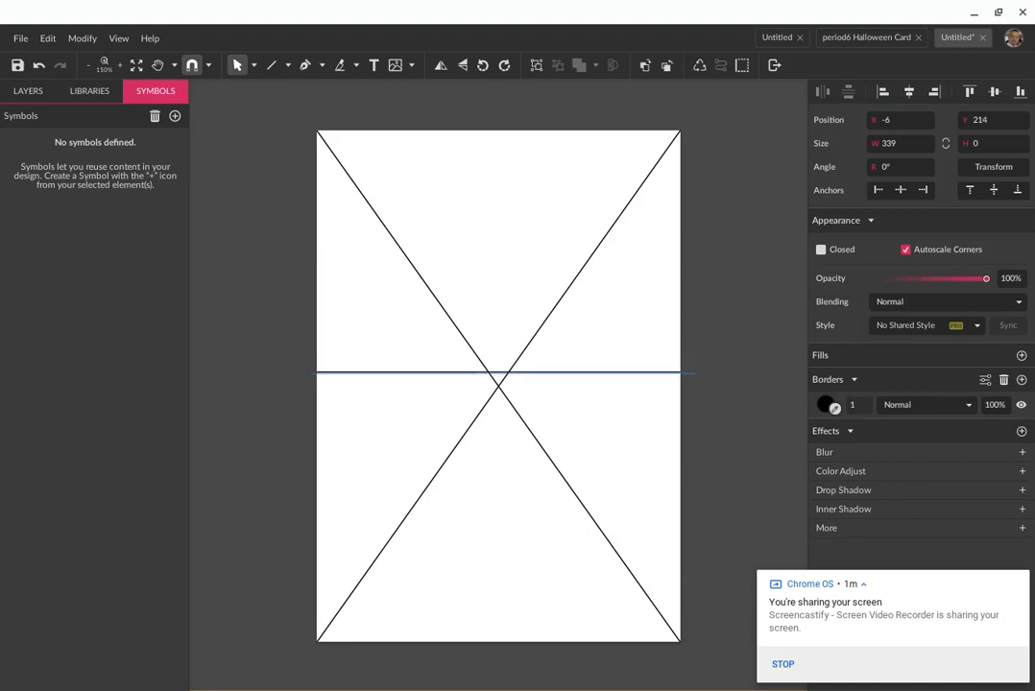
key(Down)
key(Down)
key(Down)
key(Down)
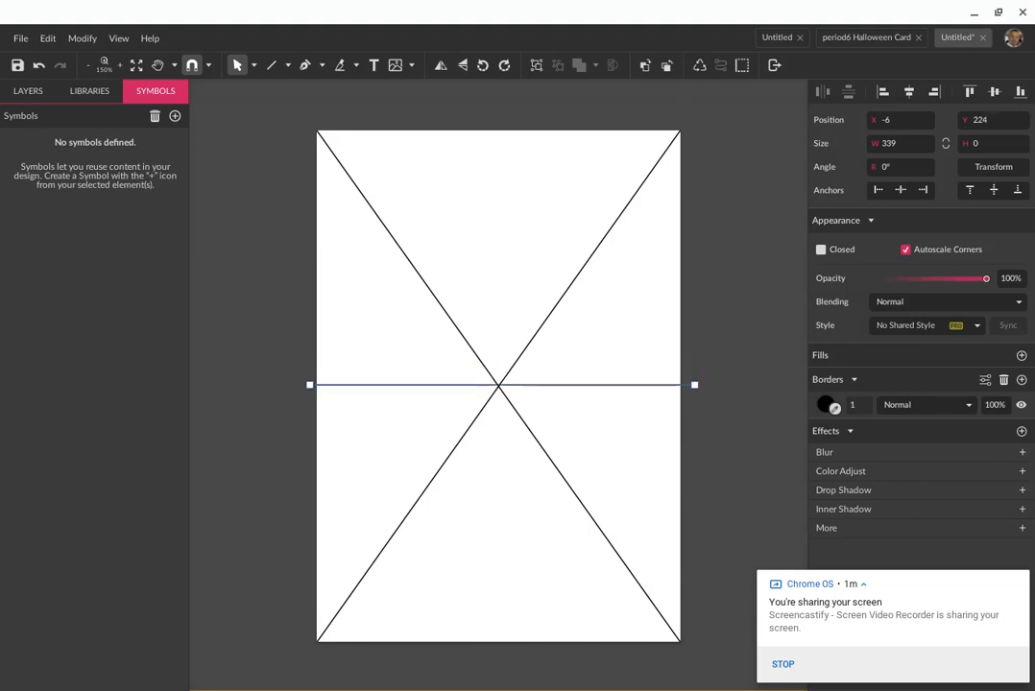
Draw a vertical line down the page's middle, nudged right onto the centre point
click(271, 65)
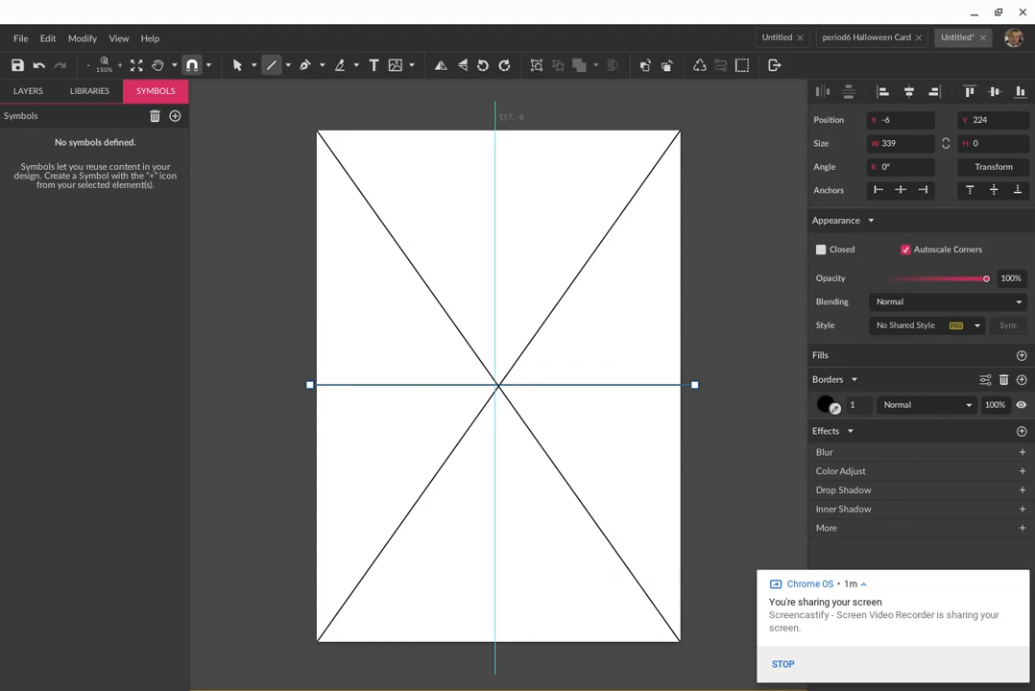
mouse_move(495, 117)
mouse_down()
mouse_move(504, 579)
mouse_move(494, 660)
mouse_up()
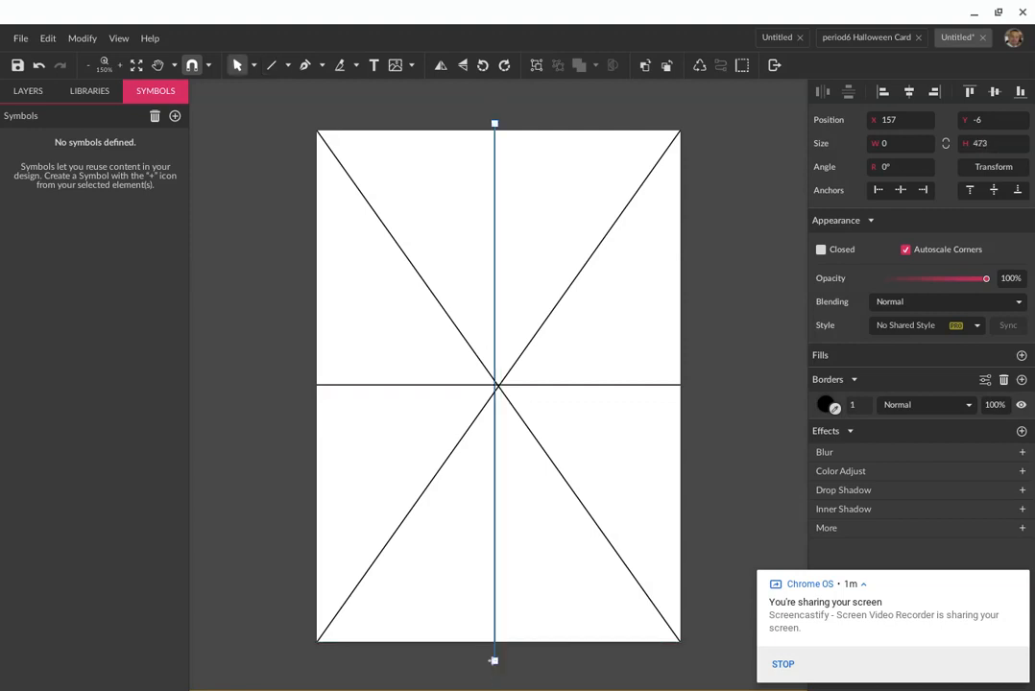
key(Right)
key(Right)
key(Right)
key(Right)
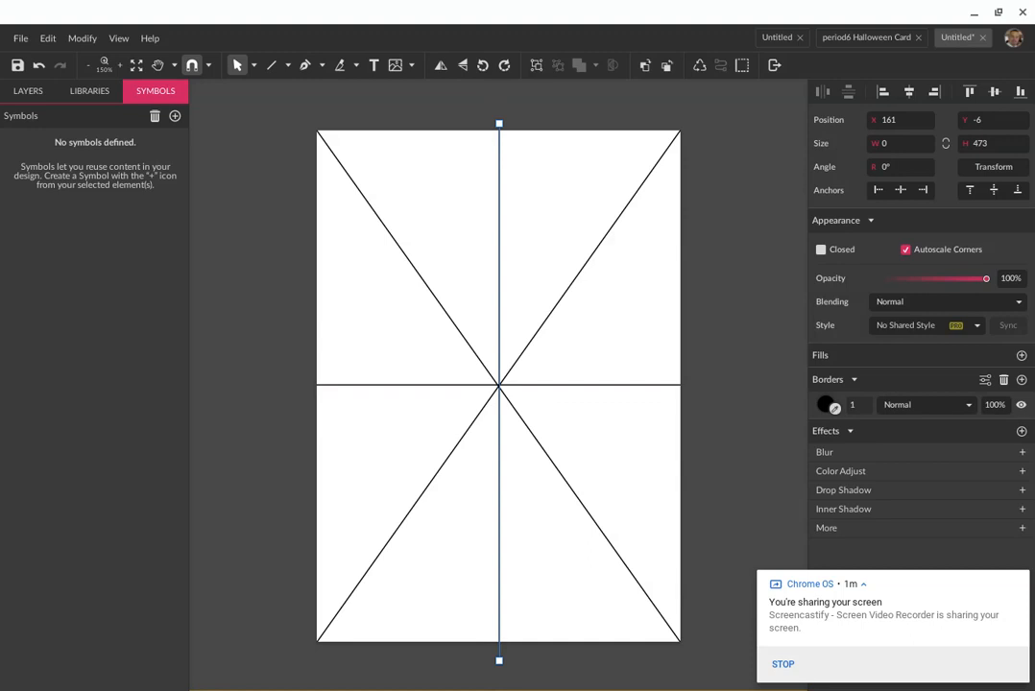
Save the design to My Drive as 'screencastifysample'
click(20, 39)
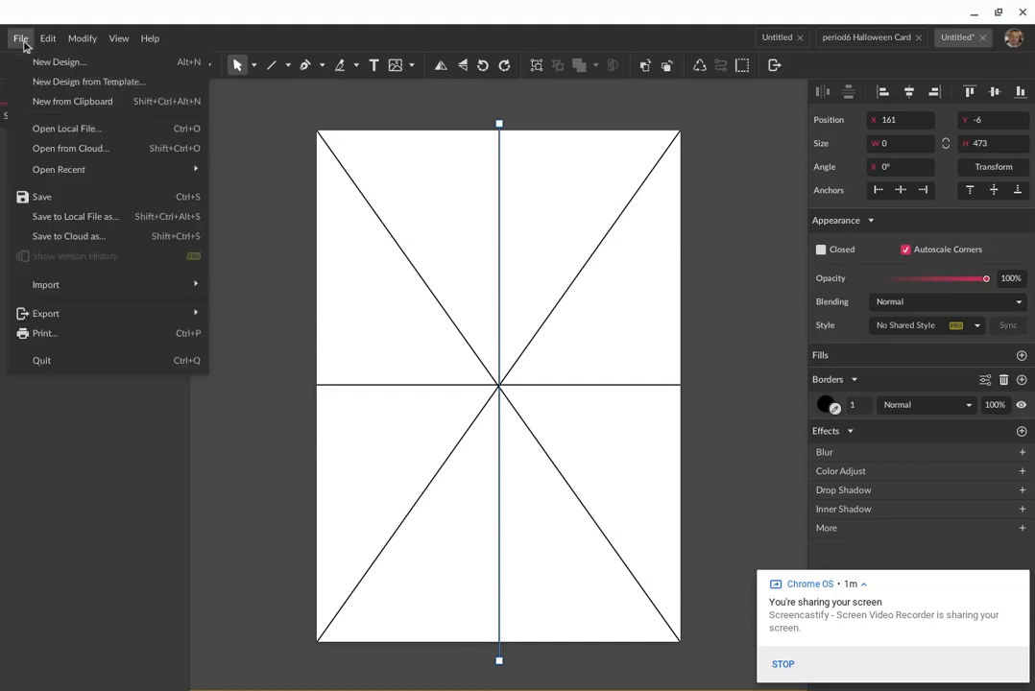
click(75, 217)
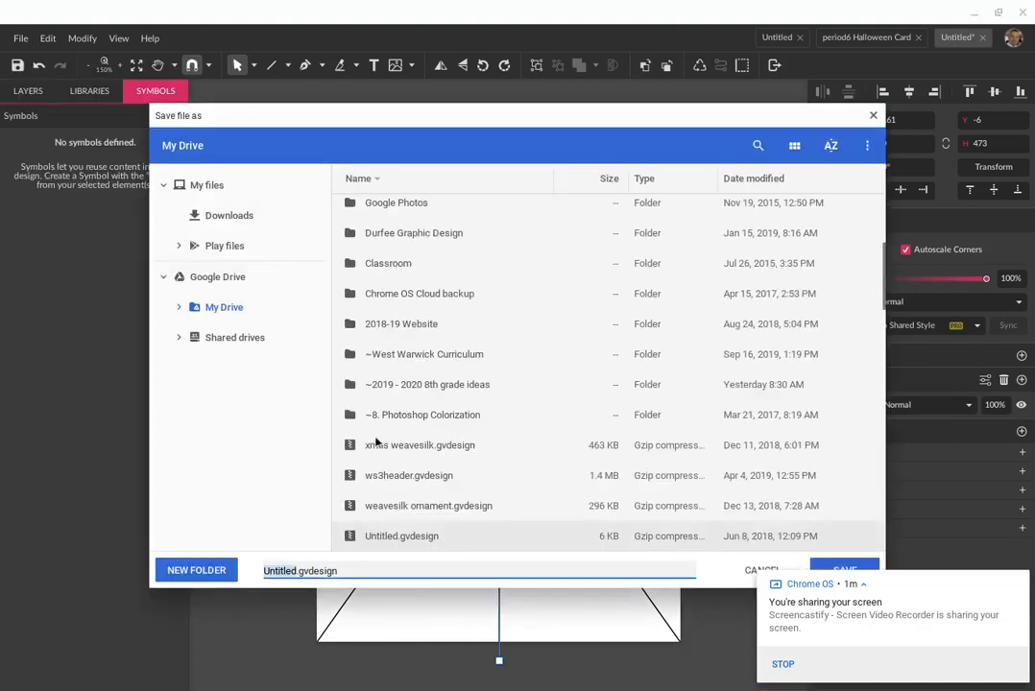
text(screenca)
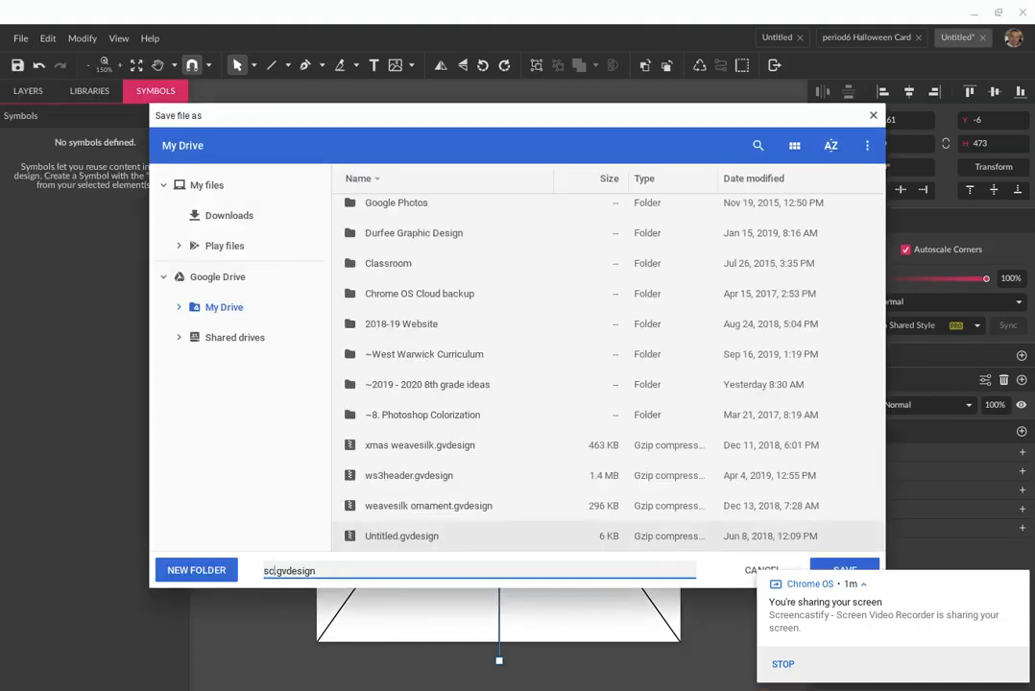
text(stify)
text(sampl)
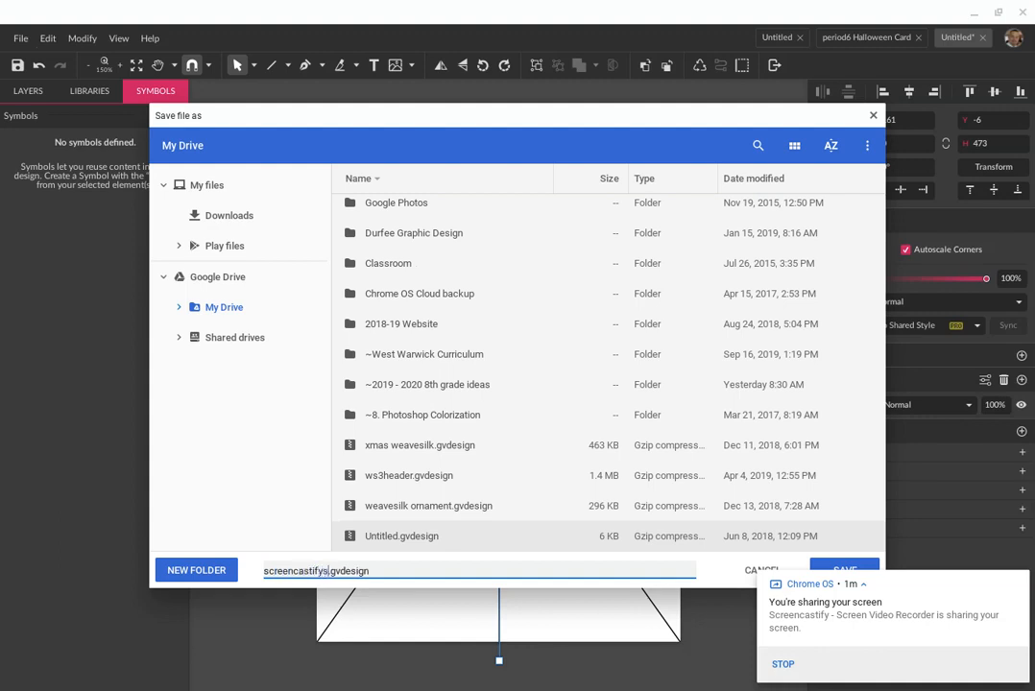
text(e)
click(822, 568)
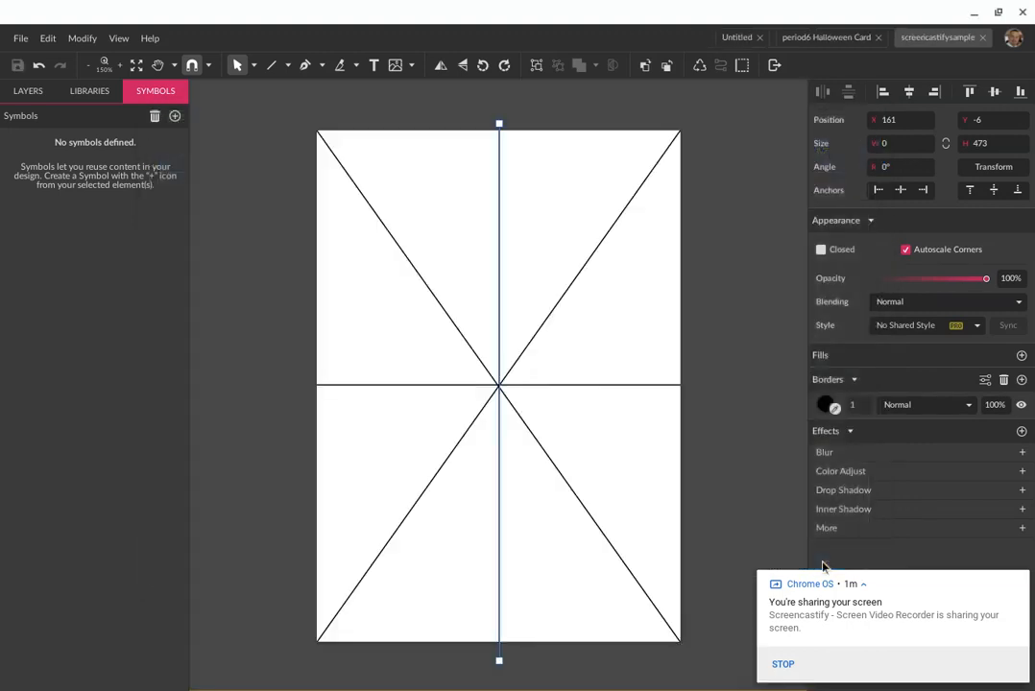
With the Pen tool, place ring nodes on the spokes from the top round to the left spoke
click(305, 69)
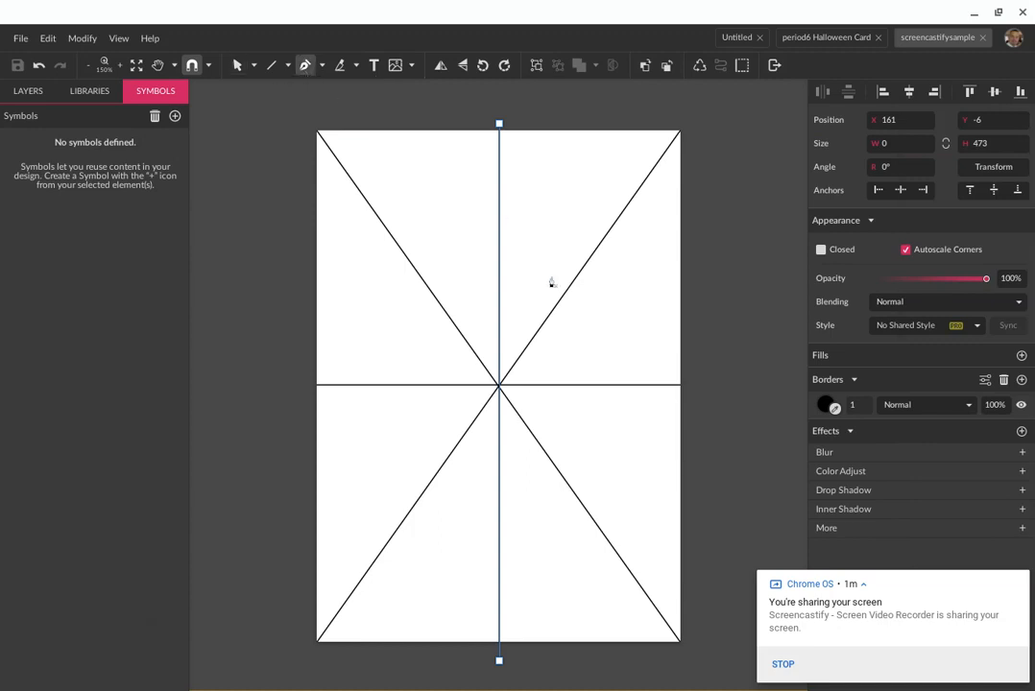
click(499, 347)
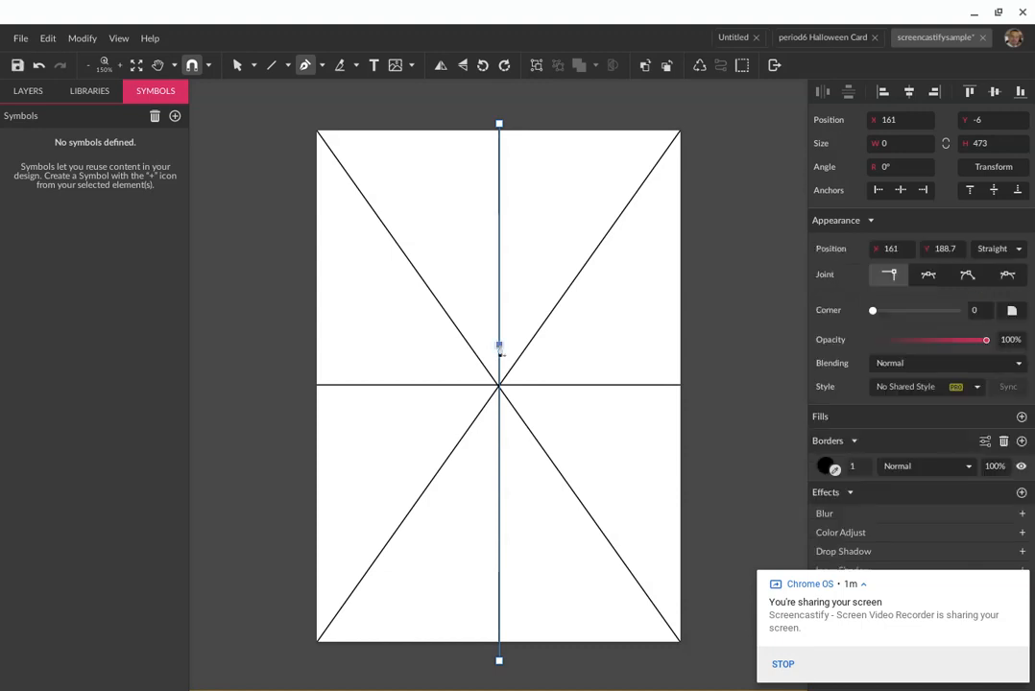
click(518, 355)
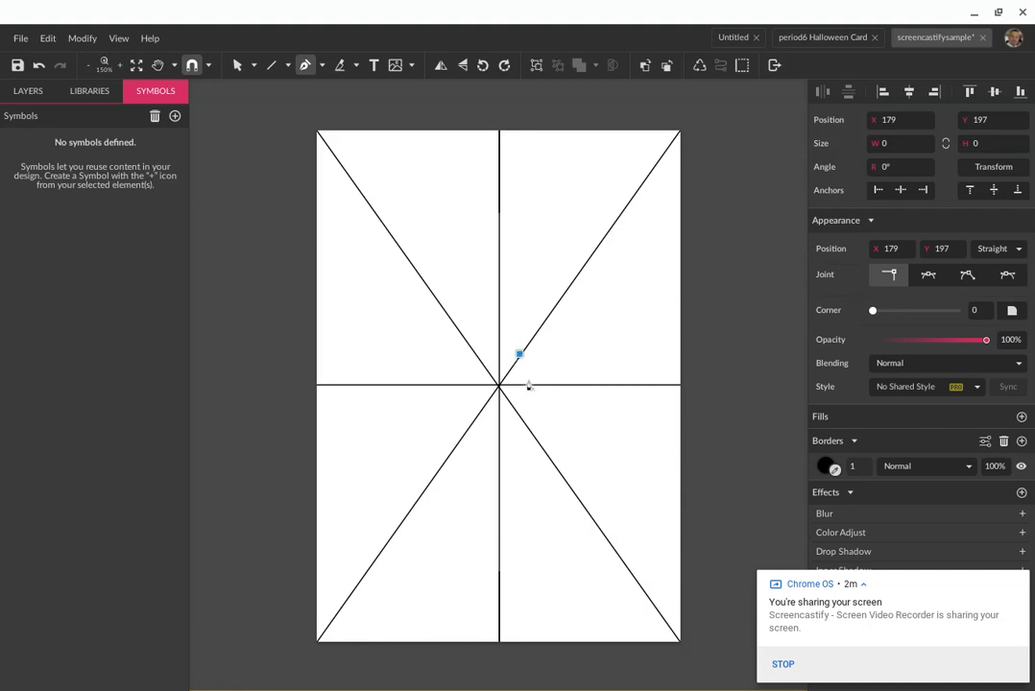
click(529, 385)
drag(531, 385, 521, 422)
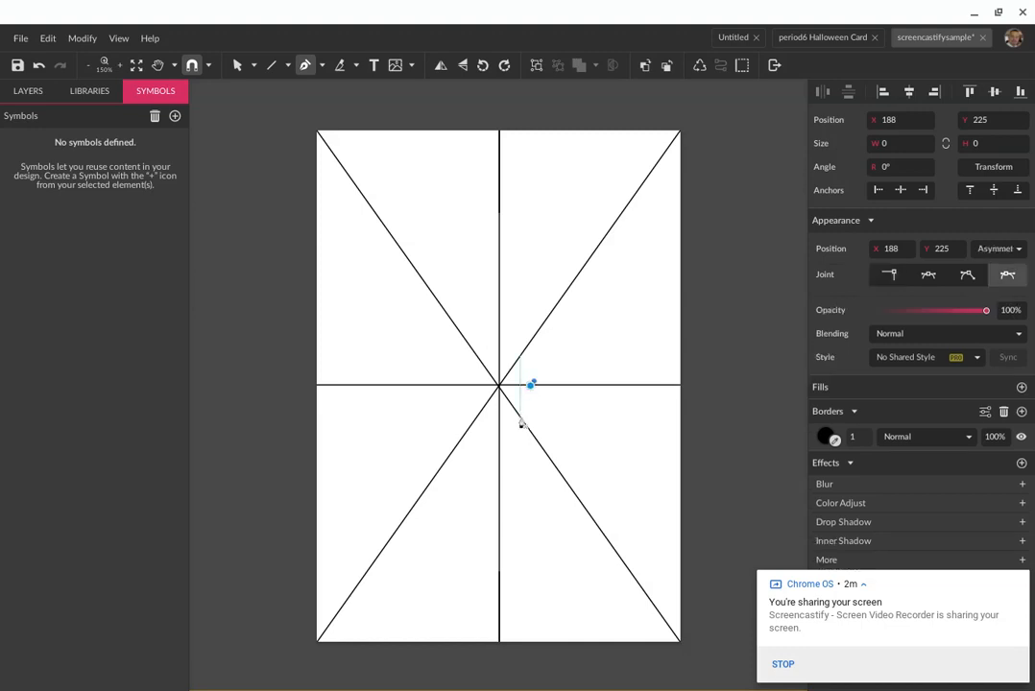
click(519, 420)
click(496, 429)
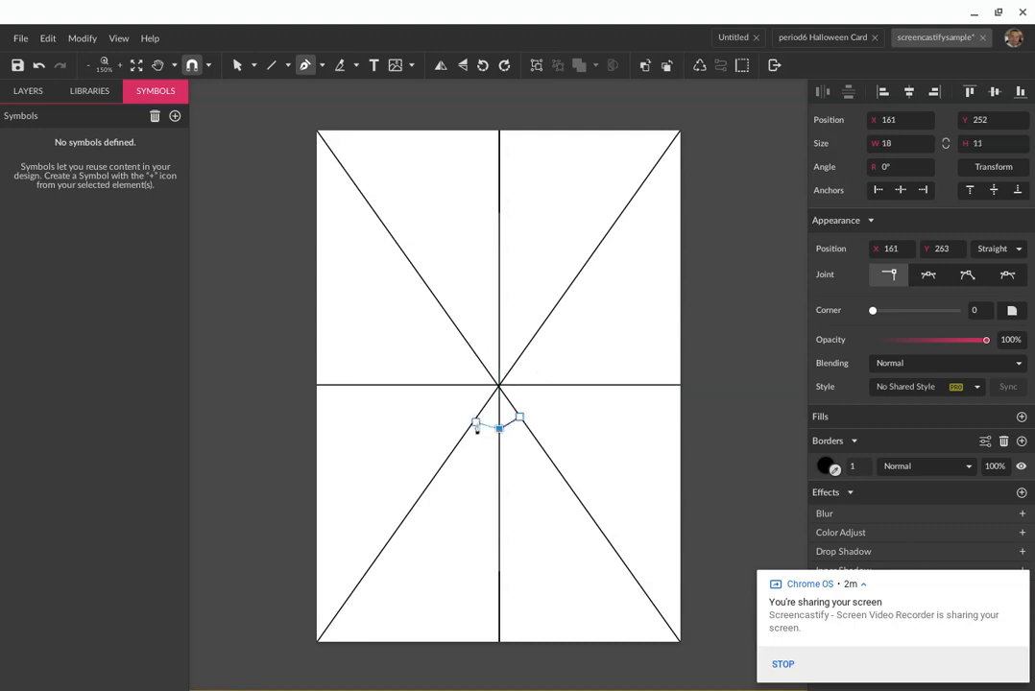
click(473, 423)
click(459, 387)
Continue the ring over the upper and right spokes and close the small octagon path
click(473, 355)
click(498, 345)
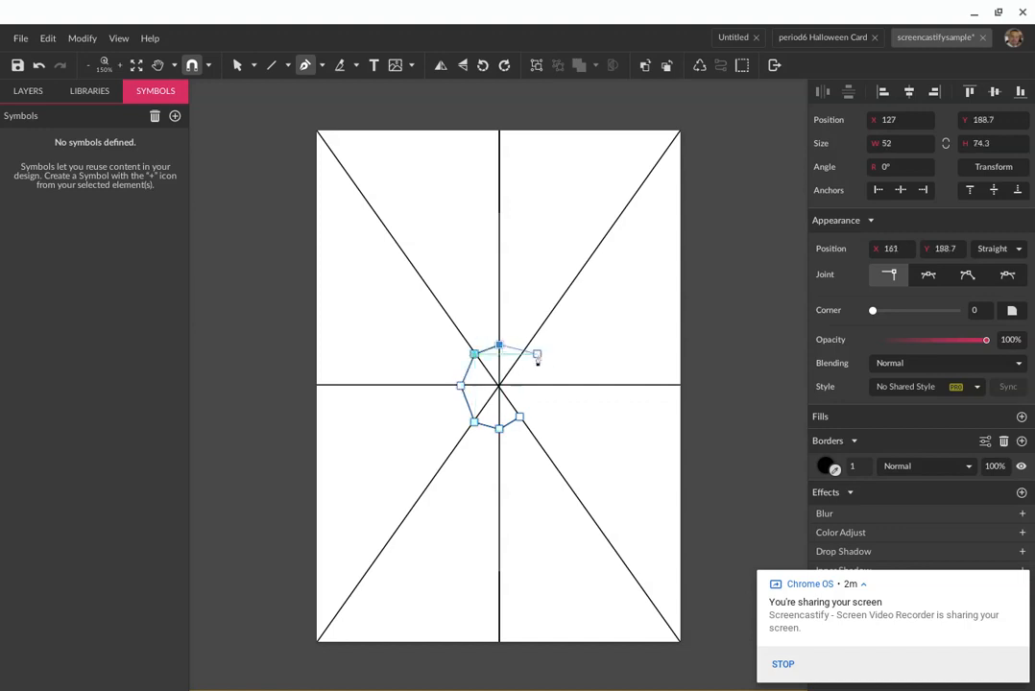
click(519, 355)
click(533, 385)
click(521, 419)
click(521, 419)
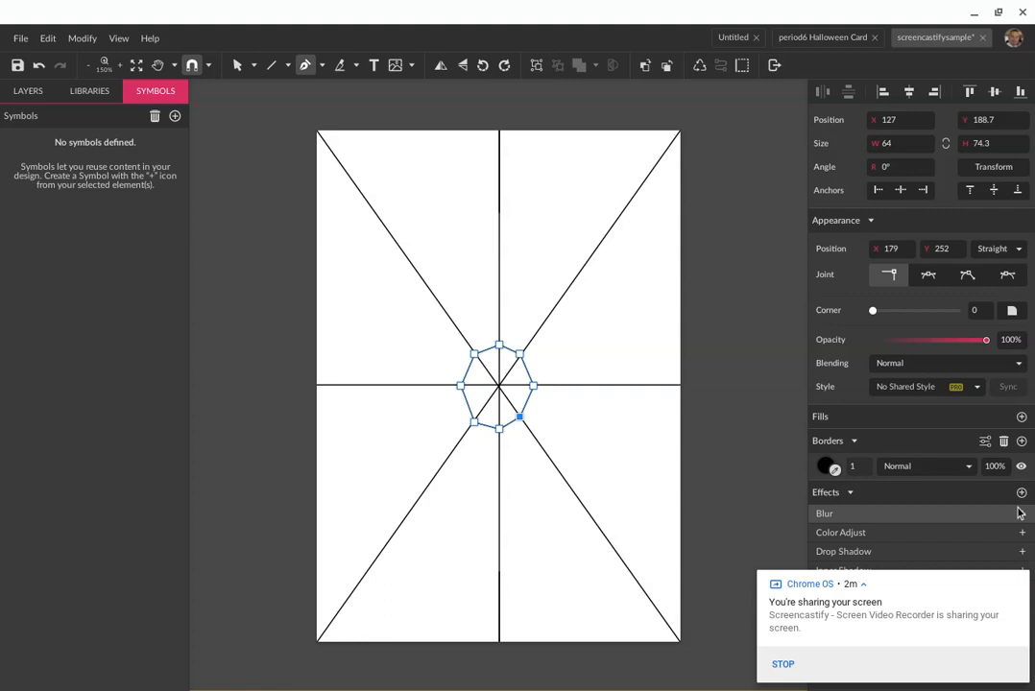
Add a fill to the octagon and set its colour to white (#FFFFFF)
click(1022, 417)
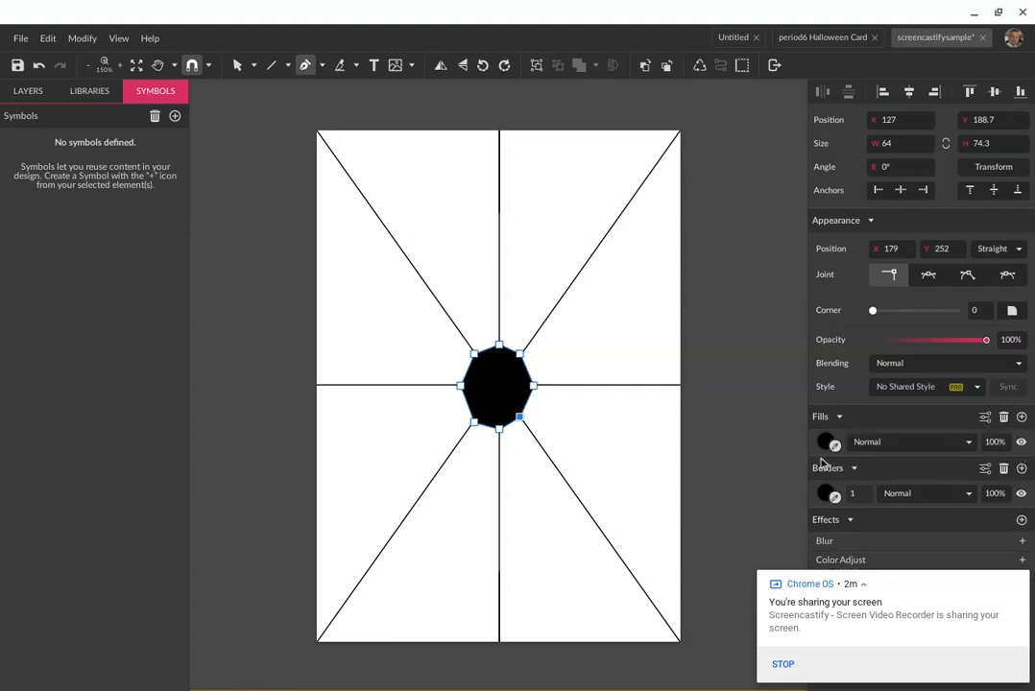
click(825, 442)
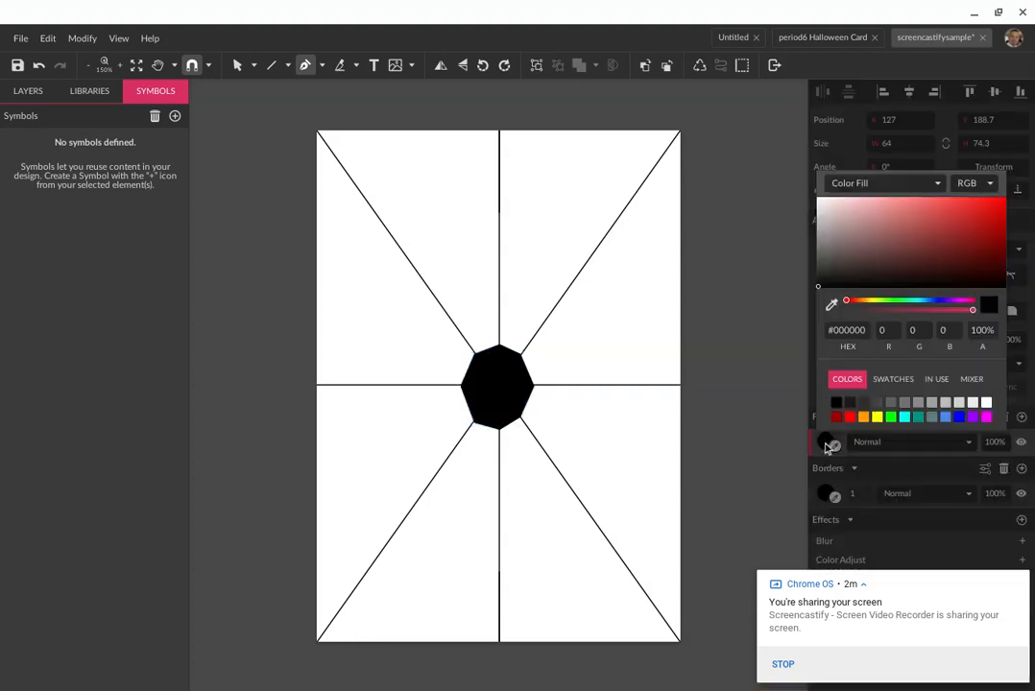
click(985, 403)
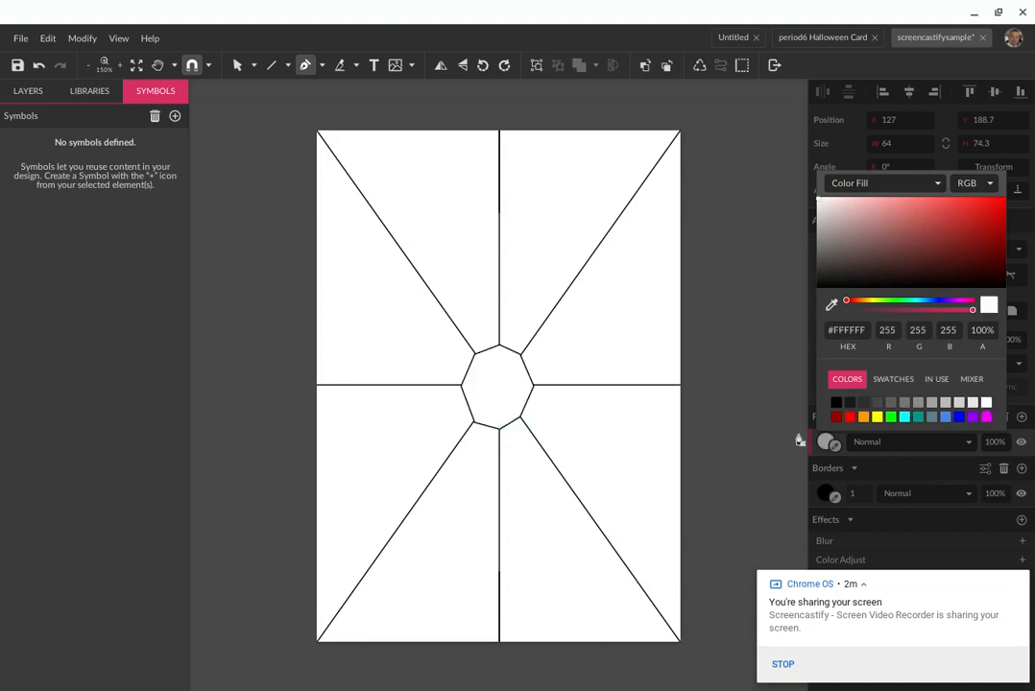
click(754, 466)
Sample a transparent fill colour with the eyedropper, then select the page-sized outline path
key(v)
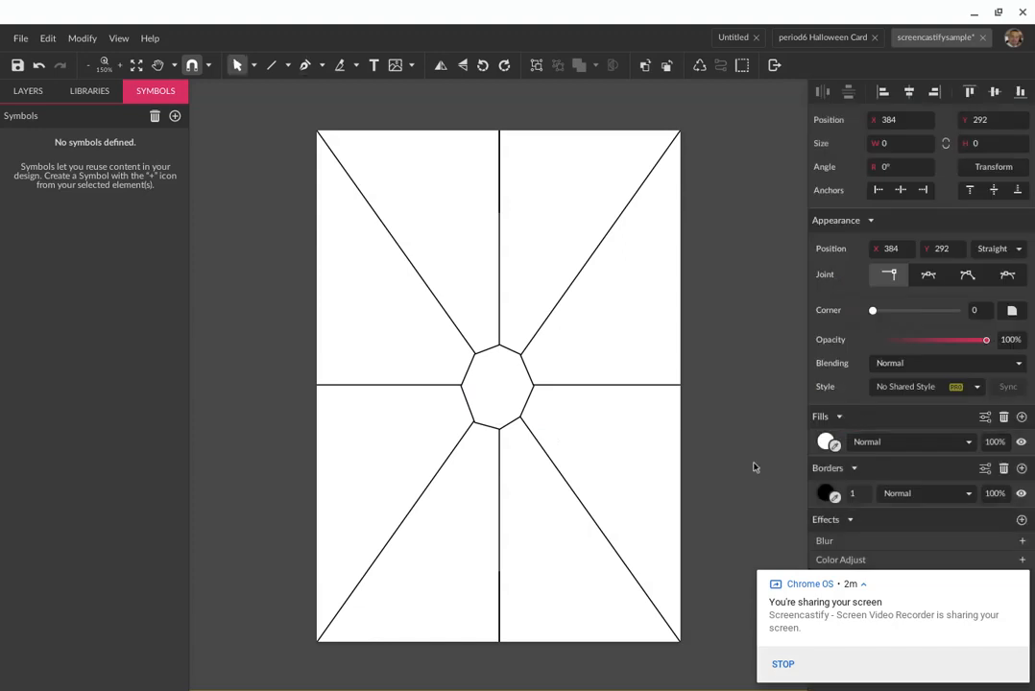
click(835, 446)
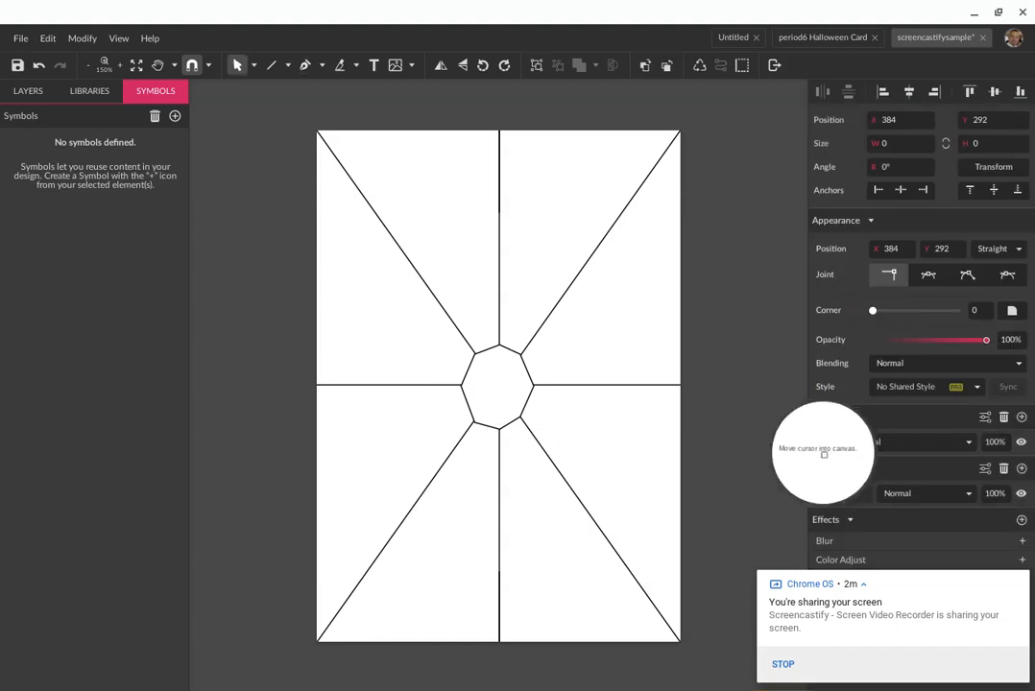
click(748, 458)
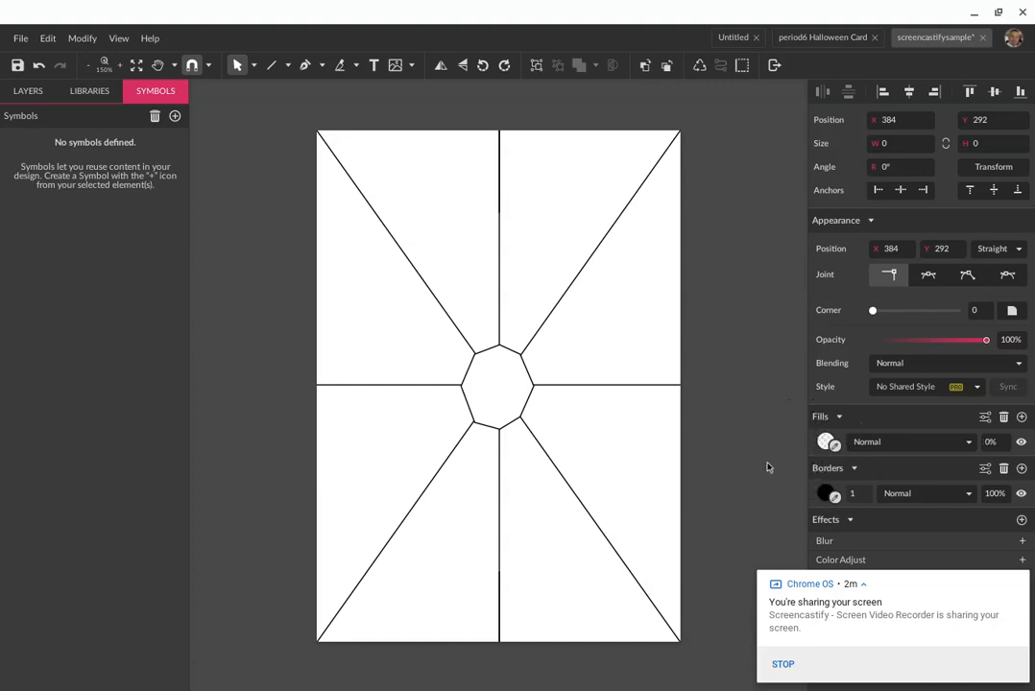
click(508, 397)
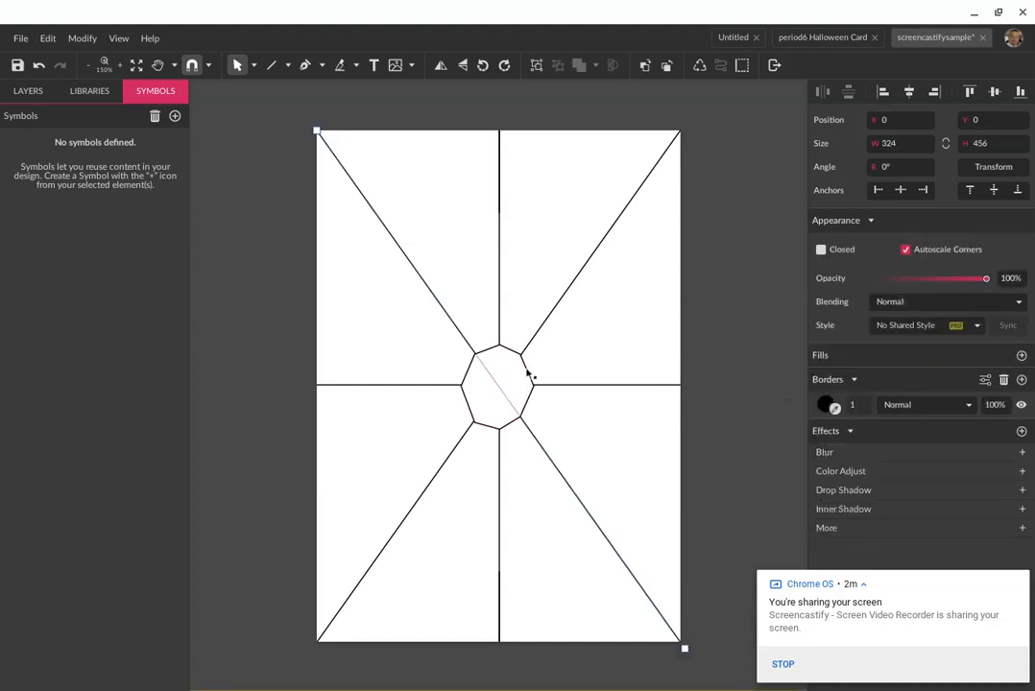
Select the central octagon and make its fill transparent with the eyedropper
click(528, 375)
click(834, 385)
click(776, 414)
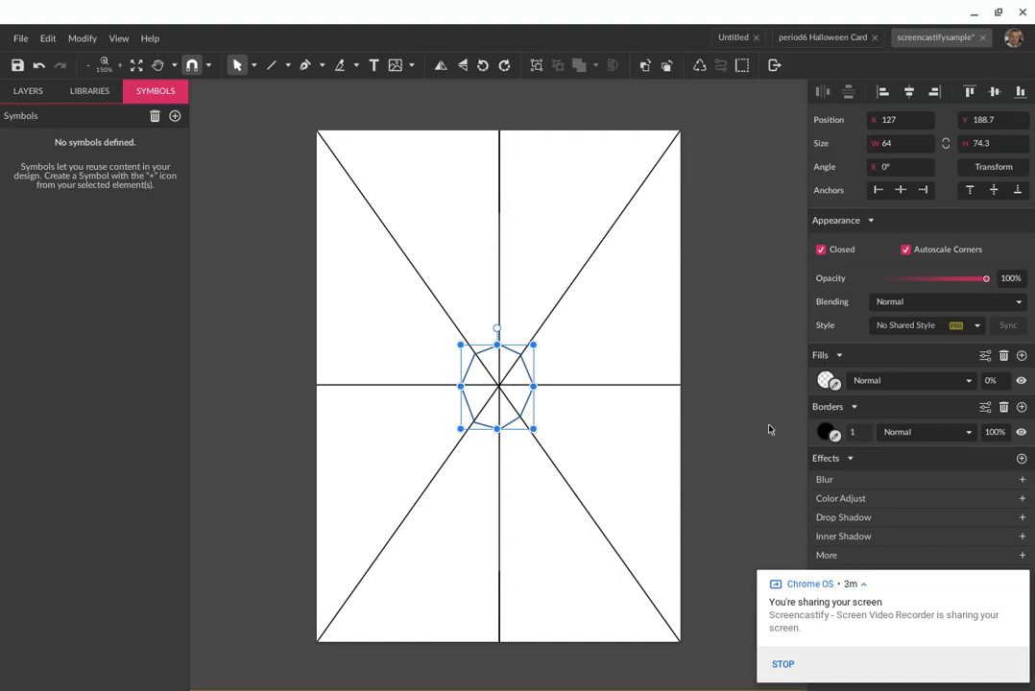
Pen-draw a larger closed octagon ring through eight spoke points around the first one
key(p)
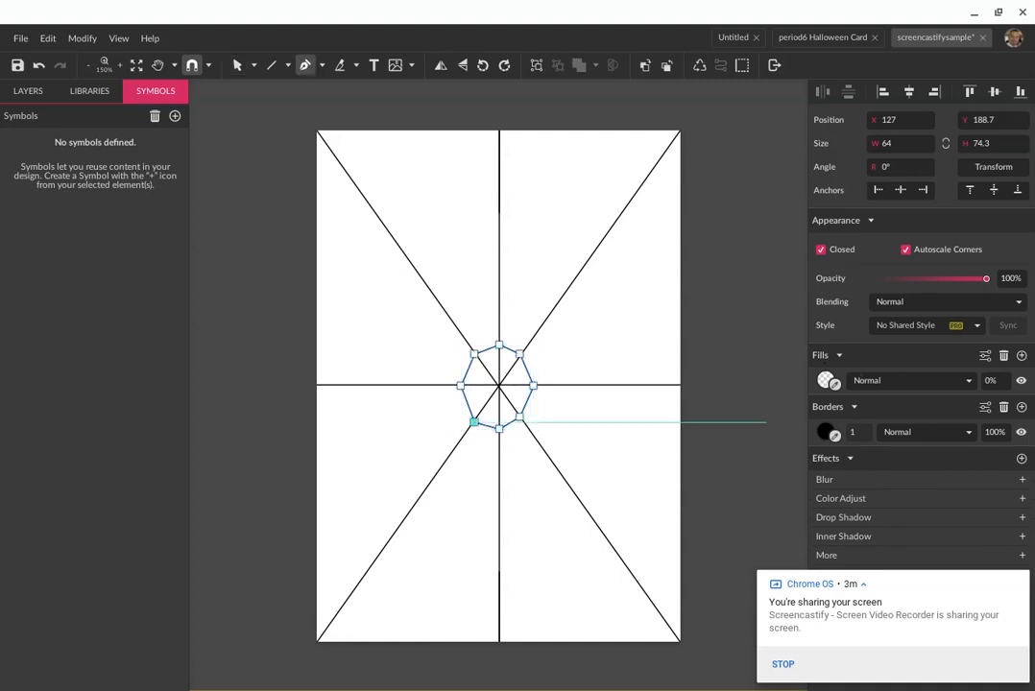
click(498, 322)
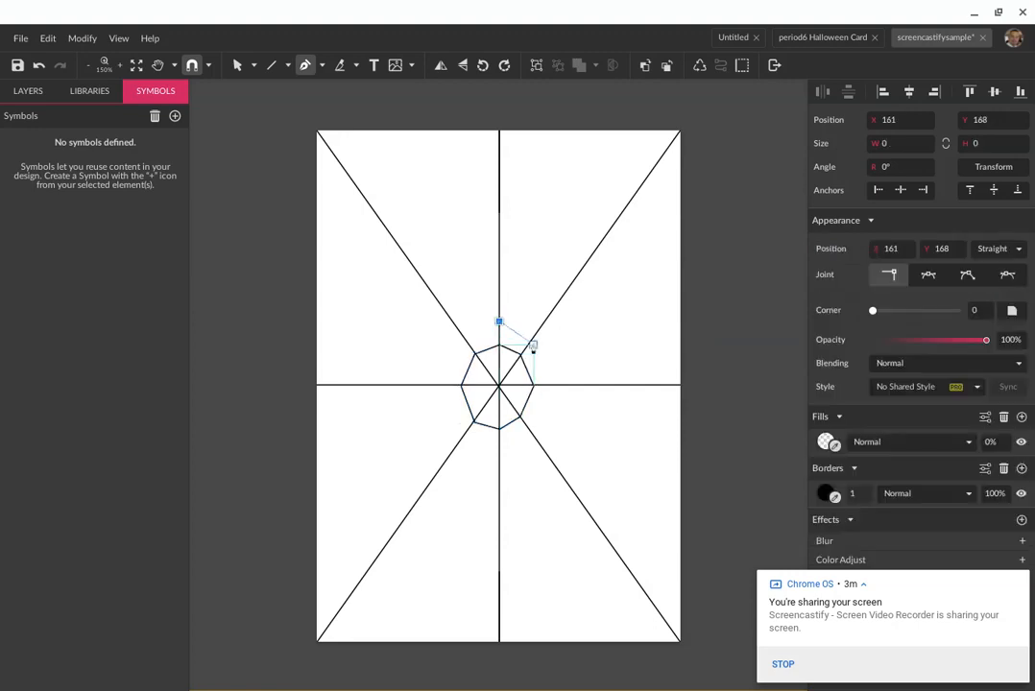
click(529, 339)
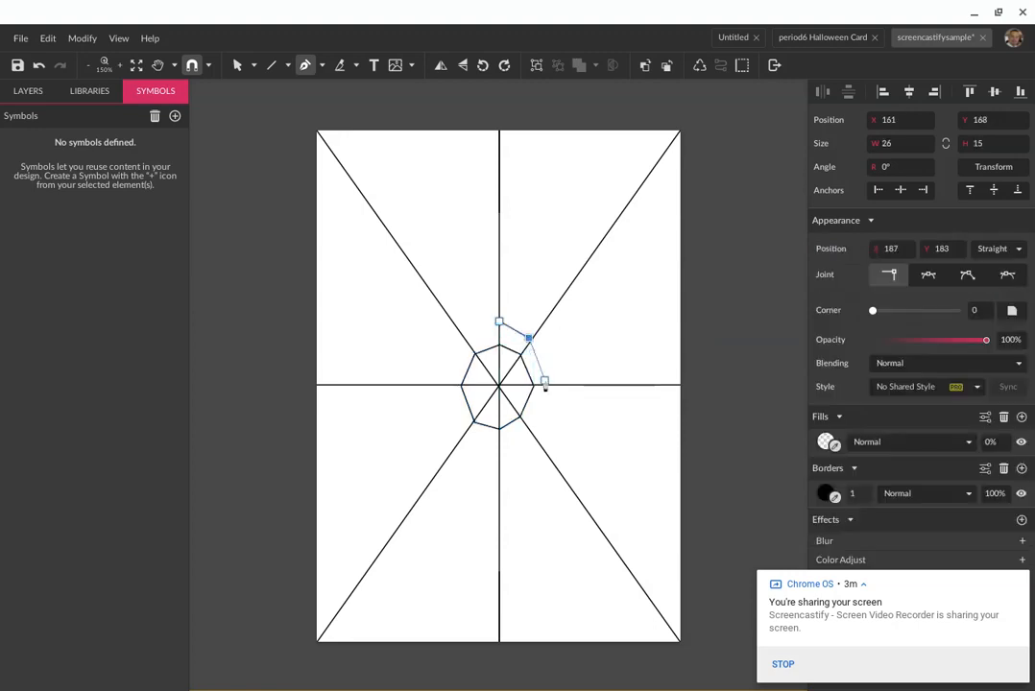
click(551, 387)
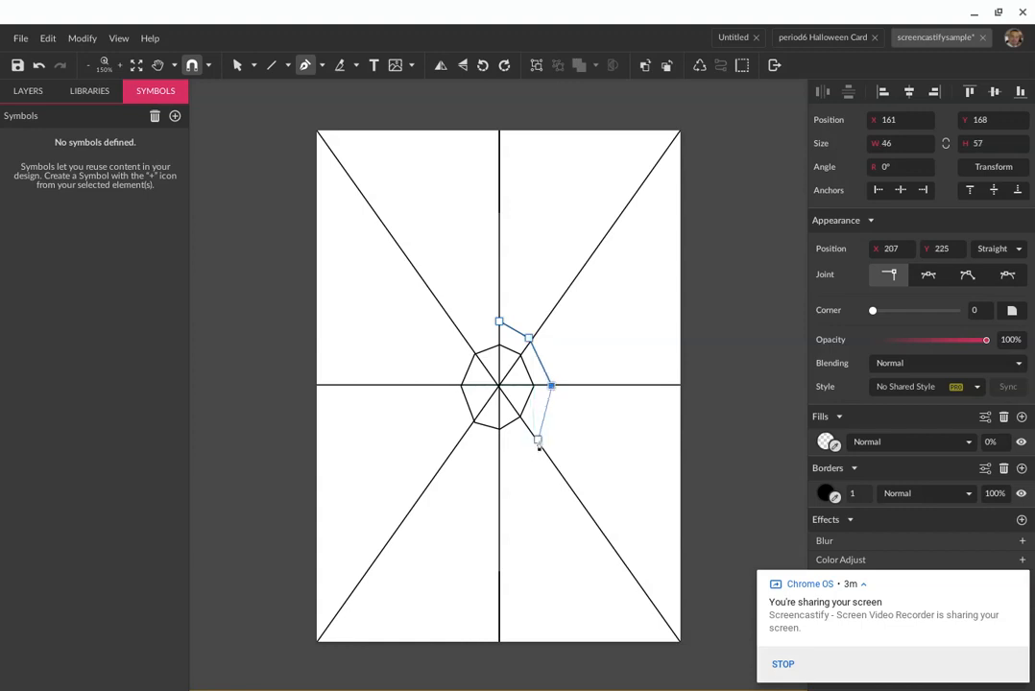
click(537, 442)
click(498, 447)
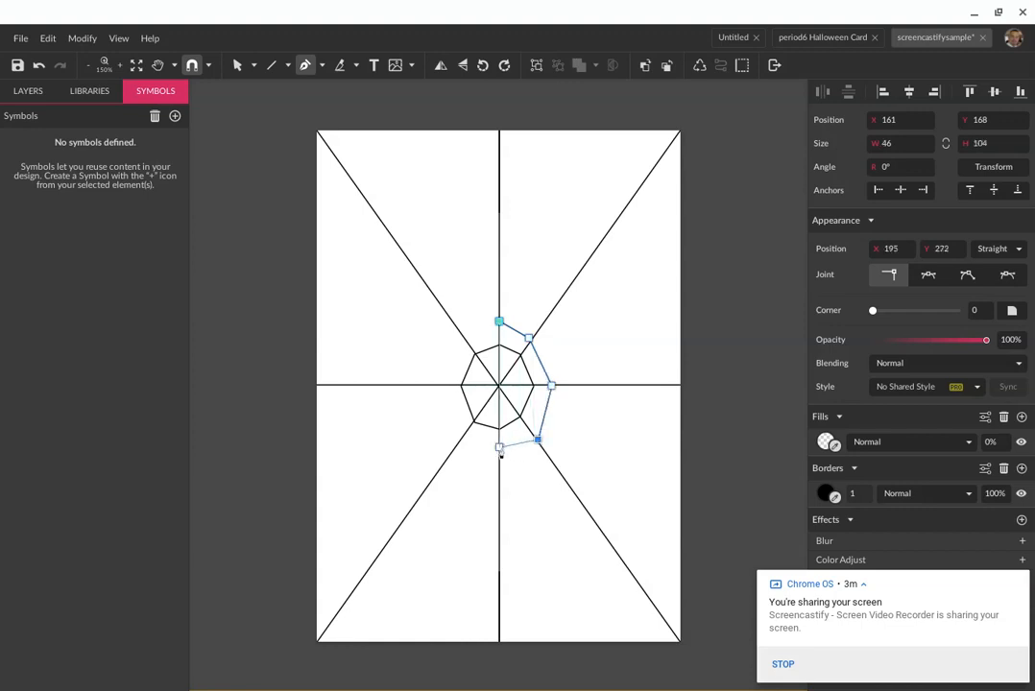
click(461, 439)
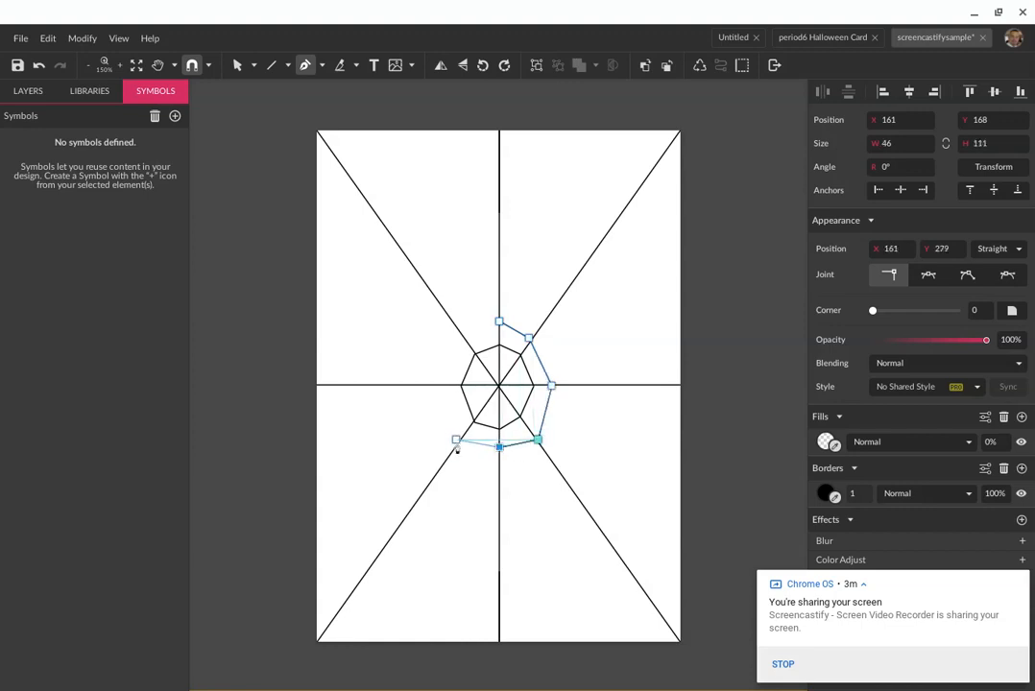
click(437, 386)
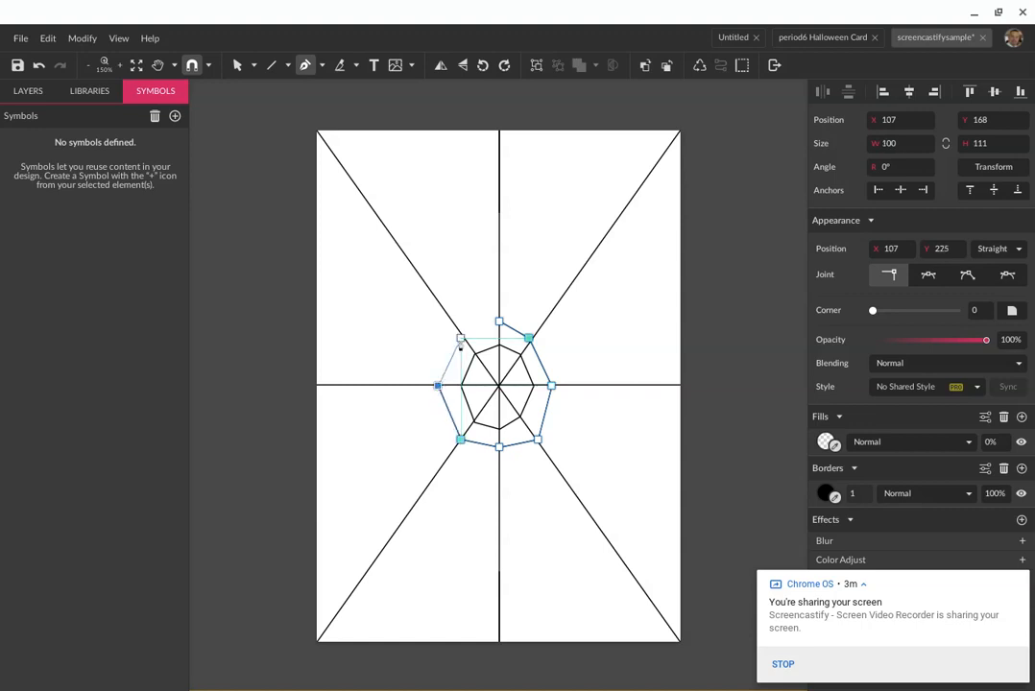
click(461, 339)
click(498, 322)
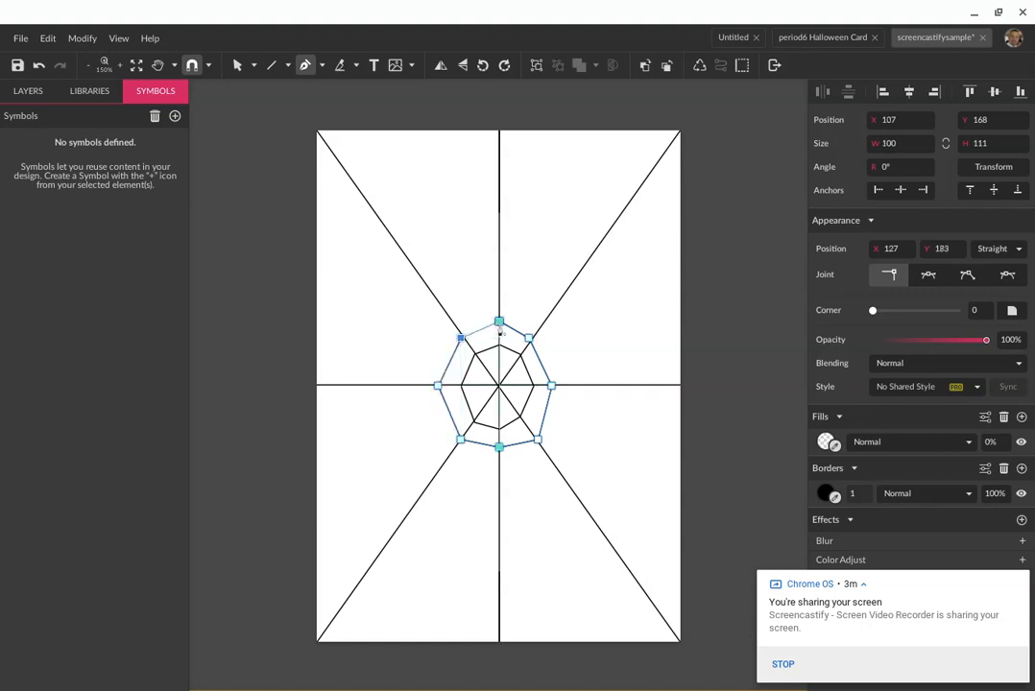
click(499, 324)
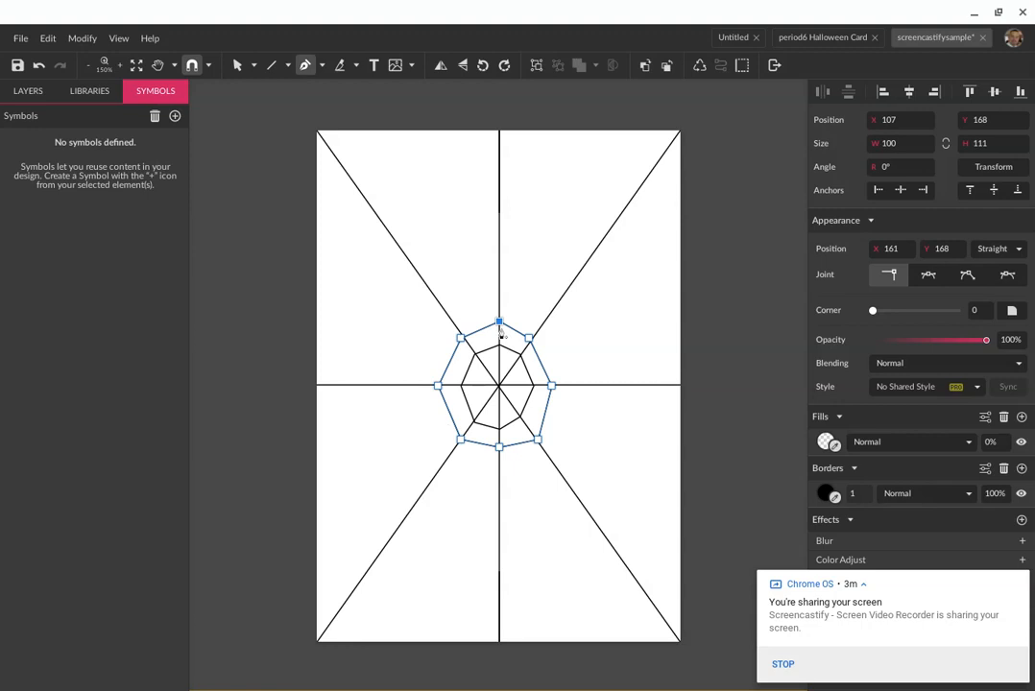
key(v)
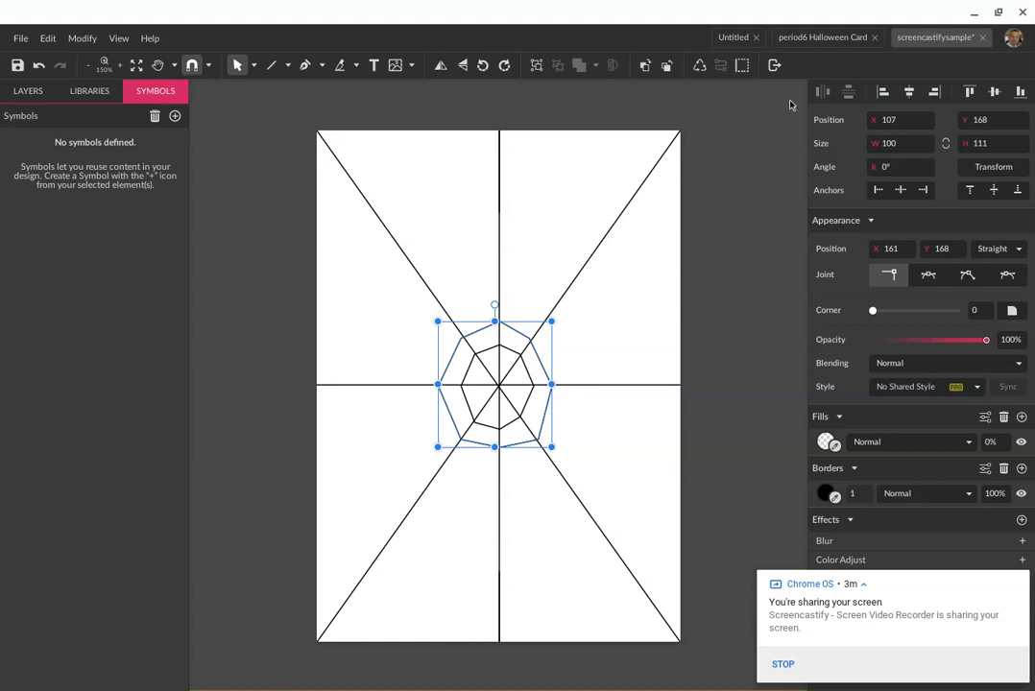
Switch to the 'period6 Halloween Card' document tab
click(810, 37)
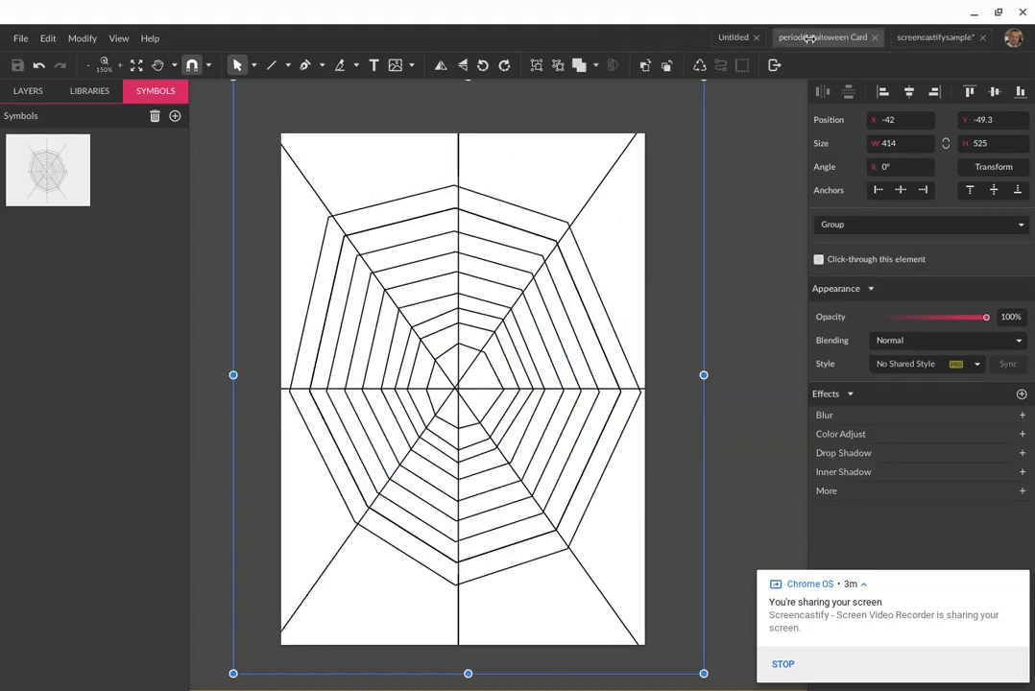